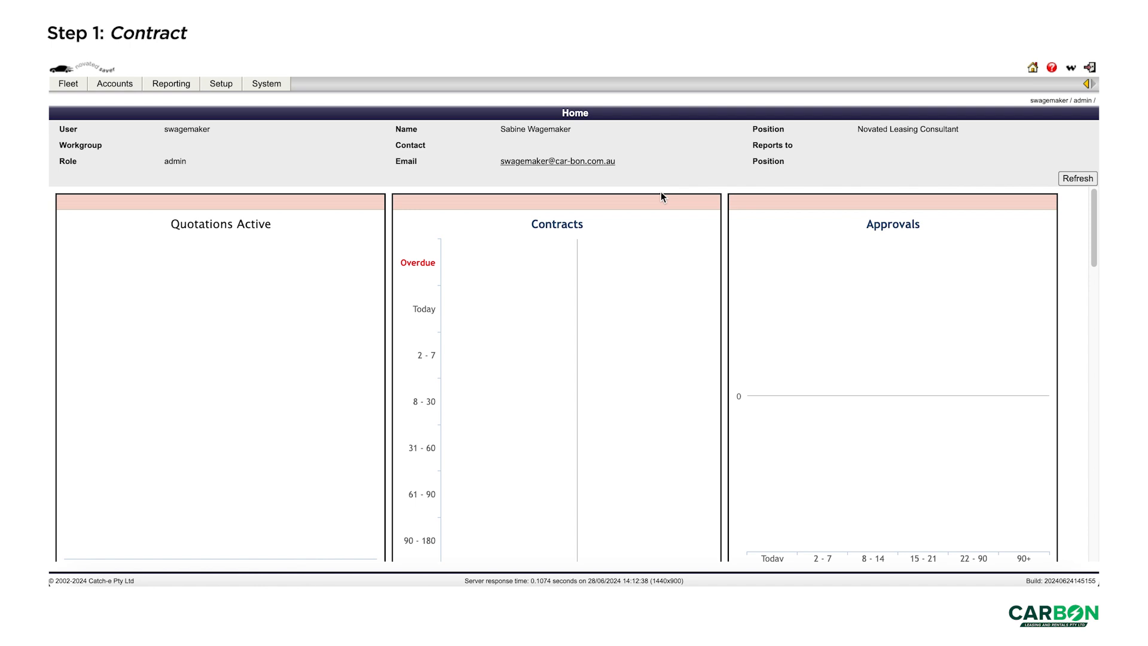
# - Go to the Drivers administration page from the Fleet menu
pyautogui.click(78, 87)
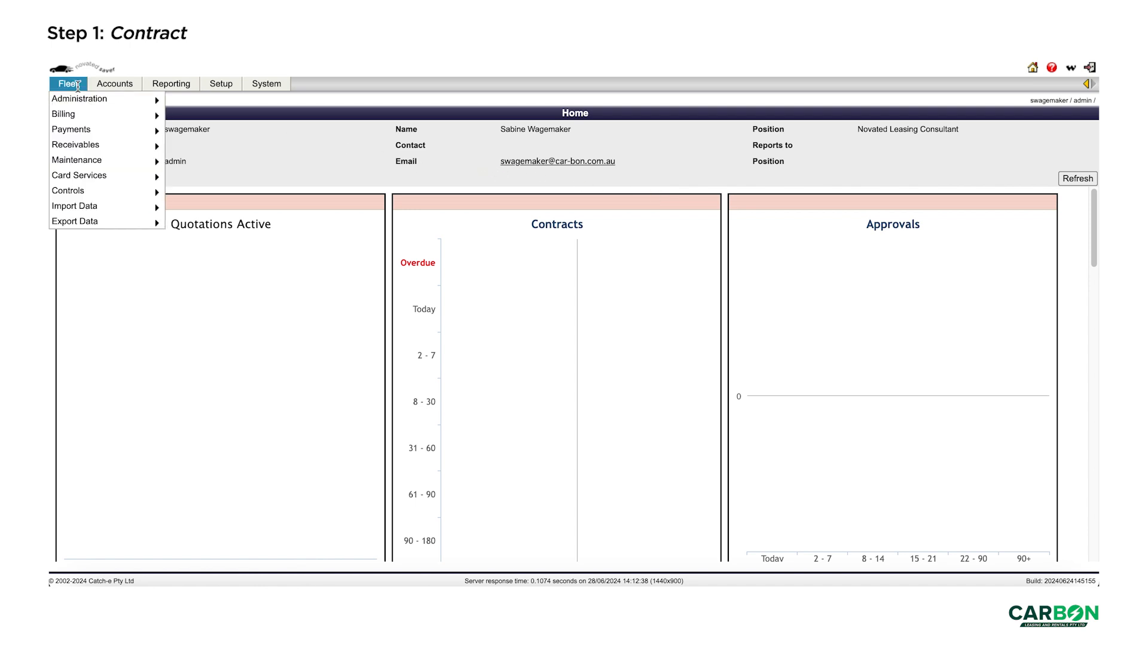
pyautogui.moveTo(83, 99)
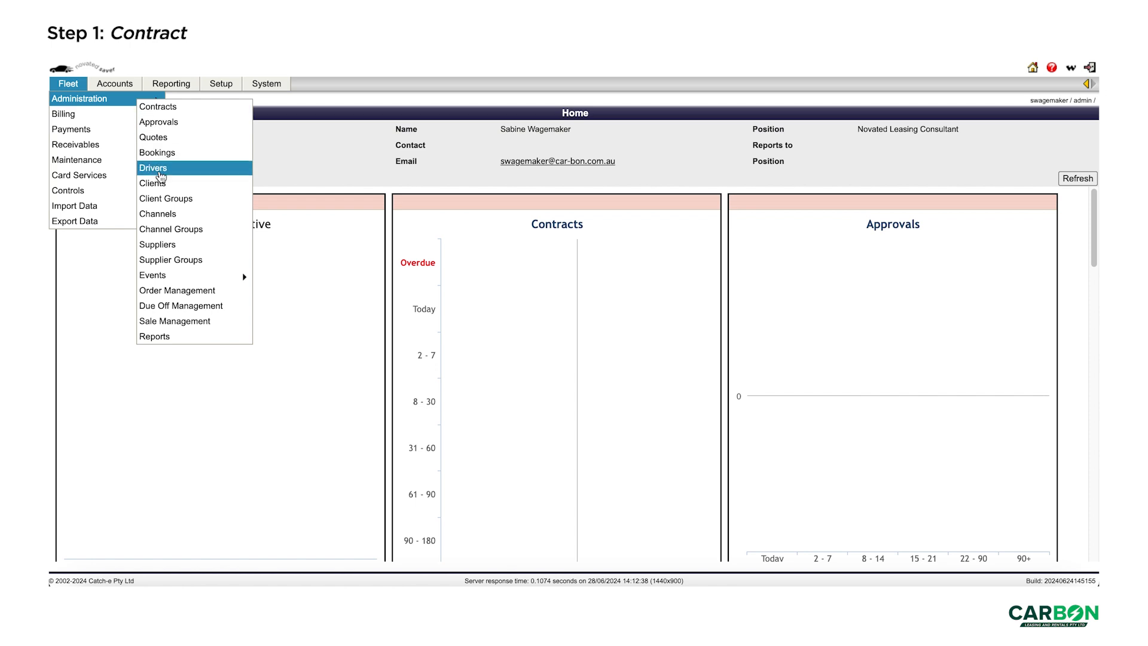
pyautogui.click(161, 177)
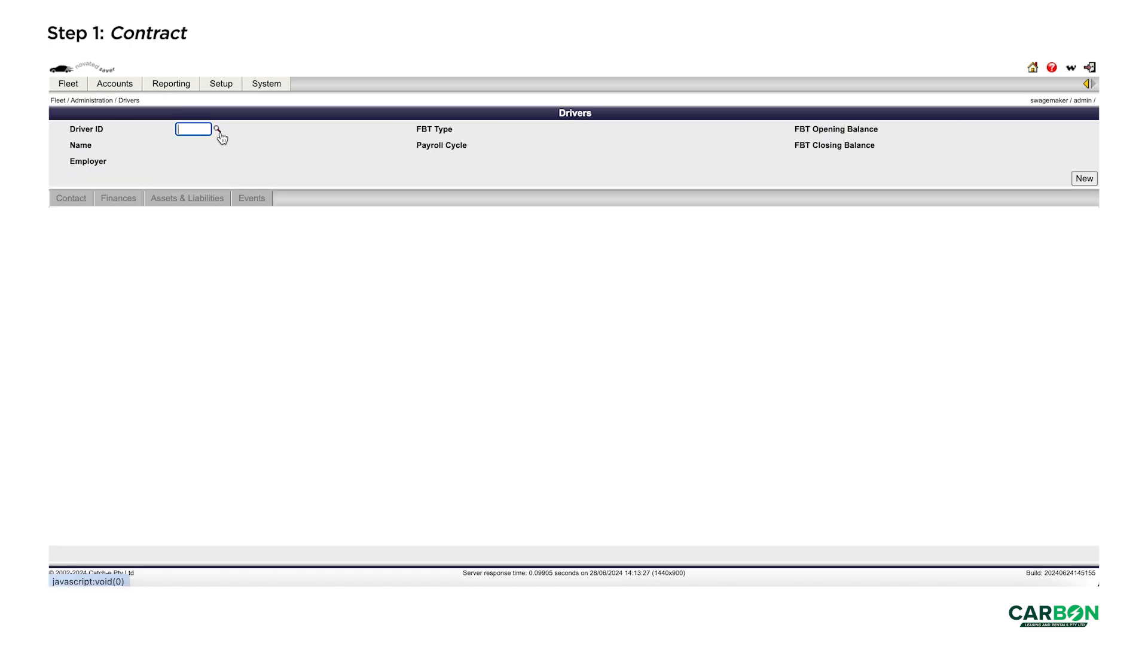
pyautogui.click(219, 131)
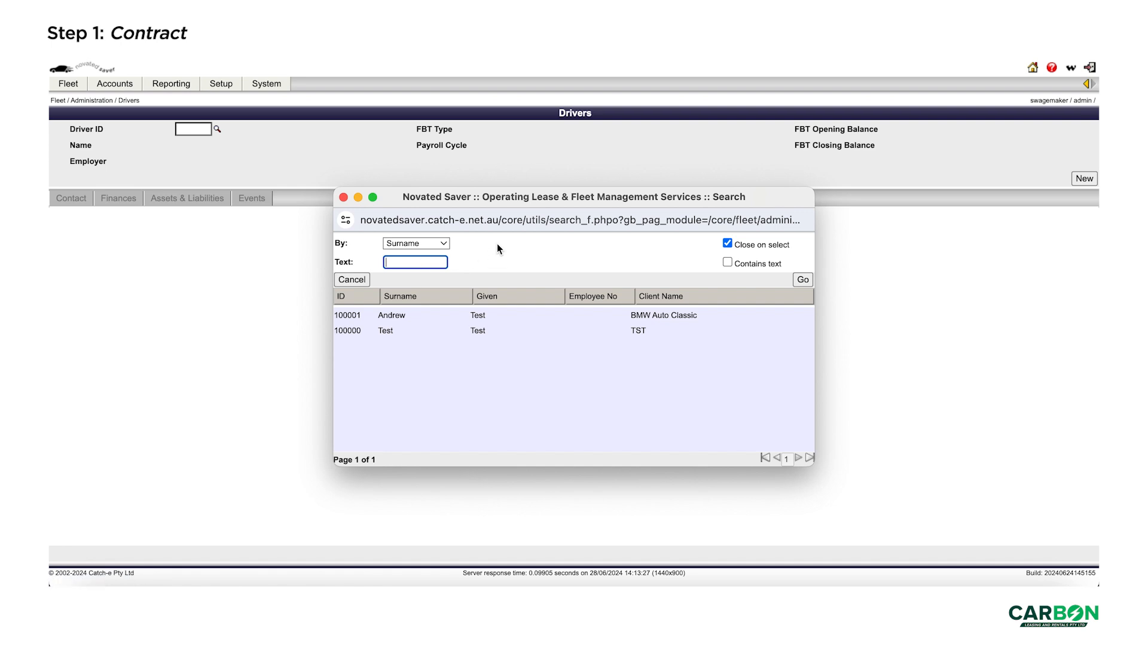
pyautogui.write('wagemaker')
pyautogui.click(727, 262)
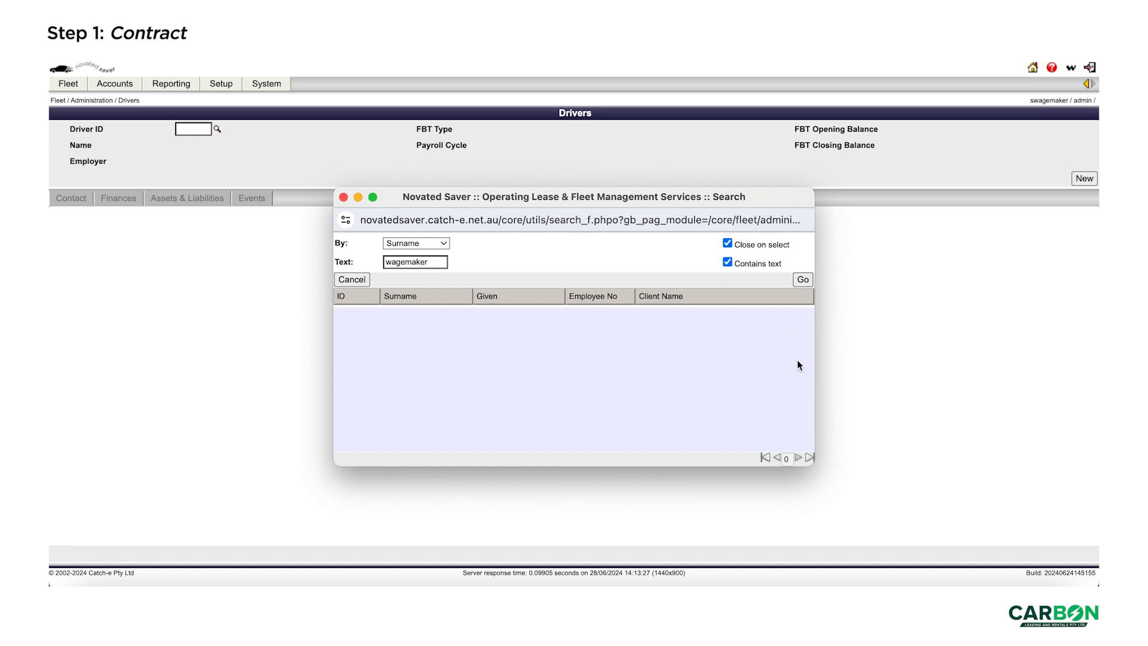
pyautogui.click(344, 198)
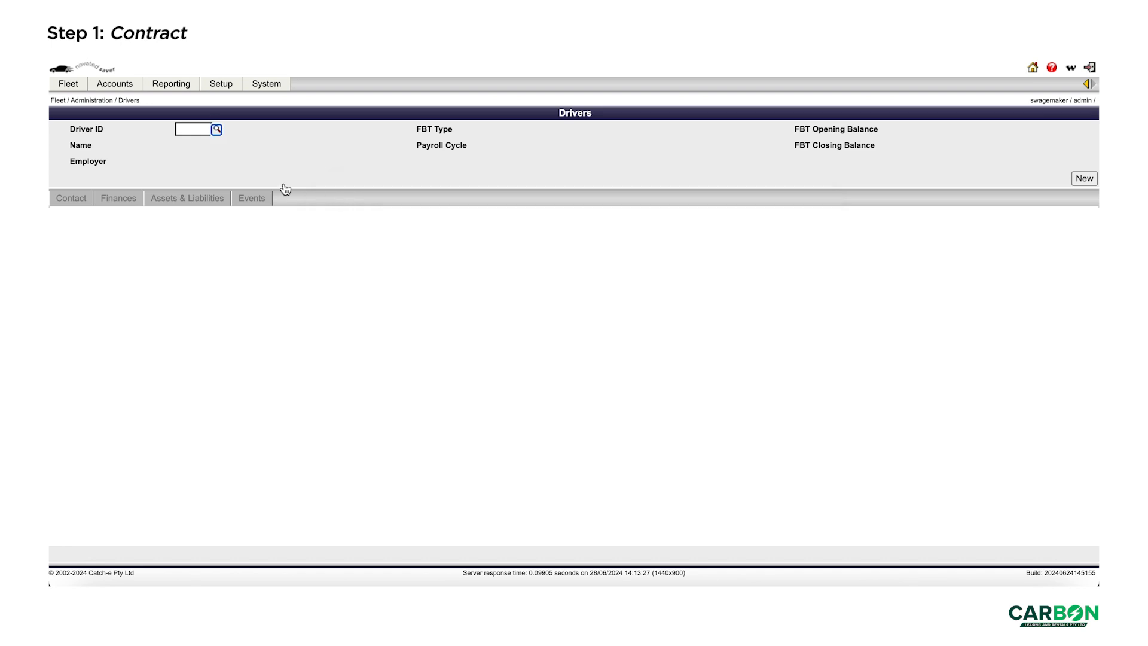
# - Start a new driver record with the driver's surname and given name, linked to client NE1
pyautogui.click(1077, 178)
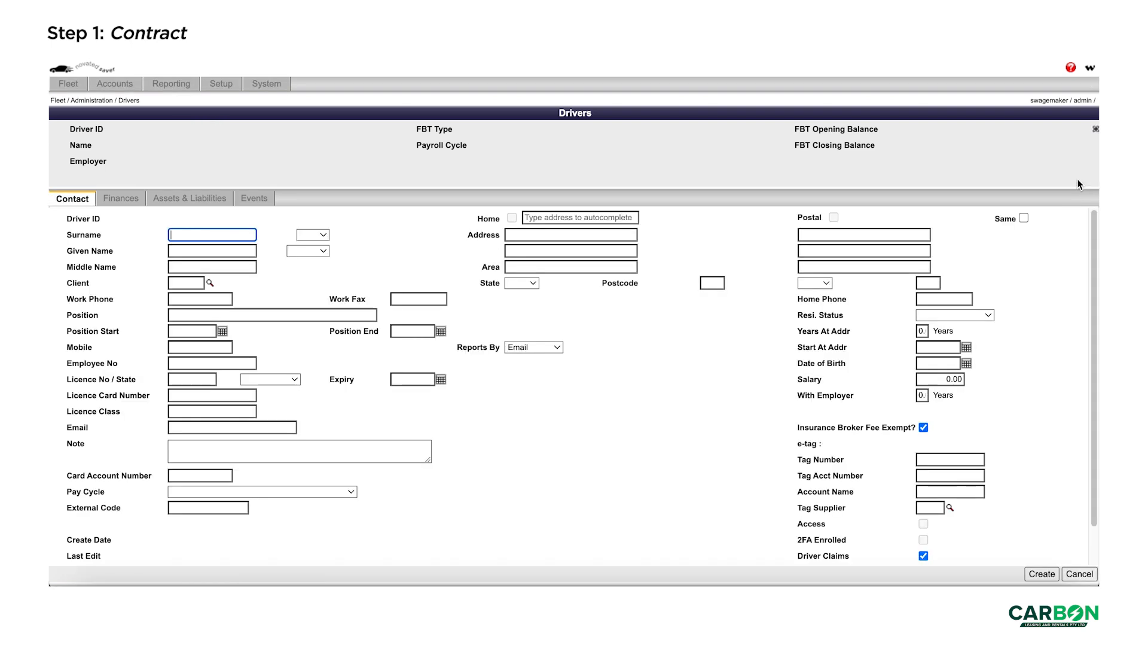
pyautogui.press('Tab')
pyautogui.press('Tab')
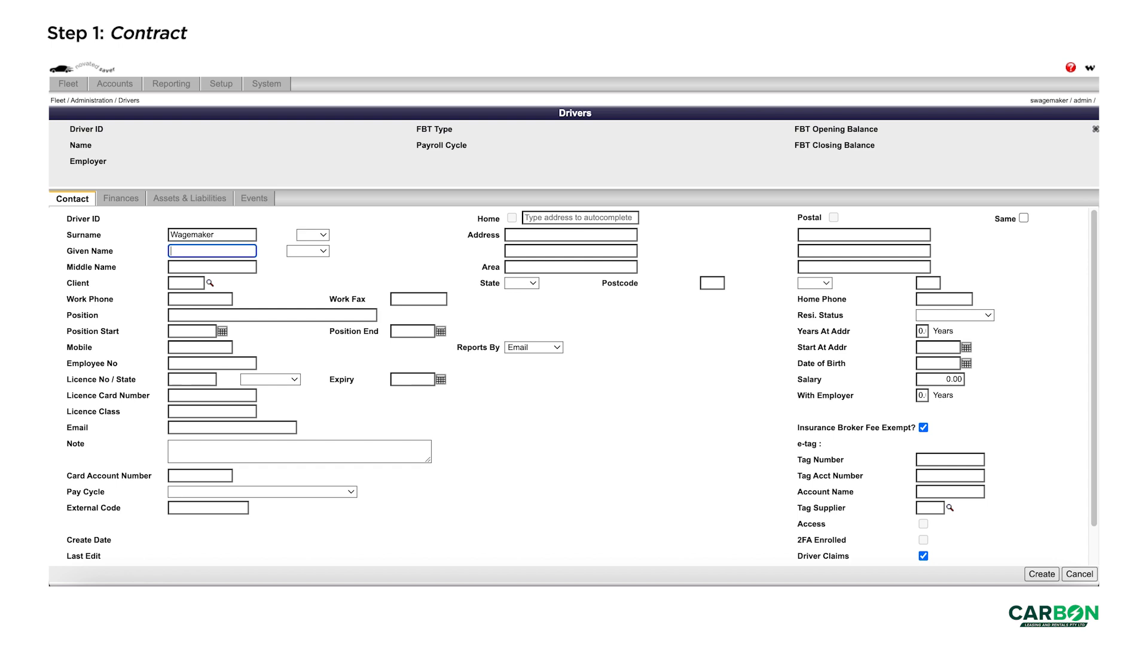
pyautogui.click(178, 284)
pyautogui.write('NE')
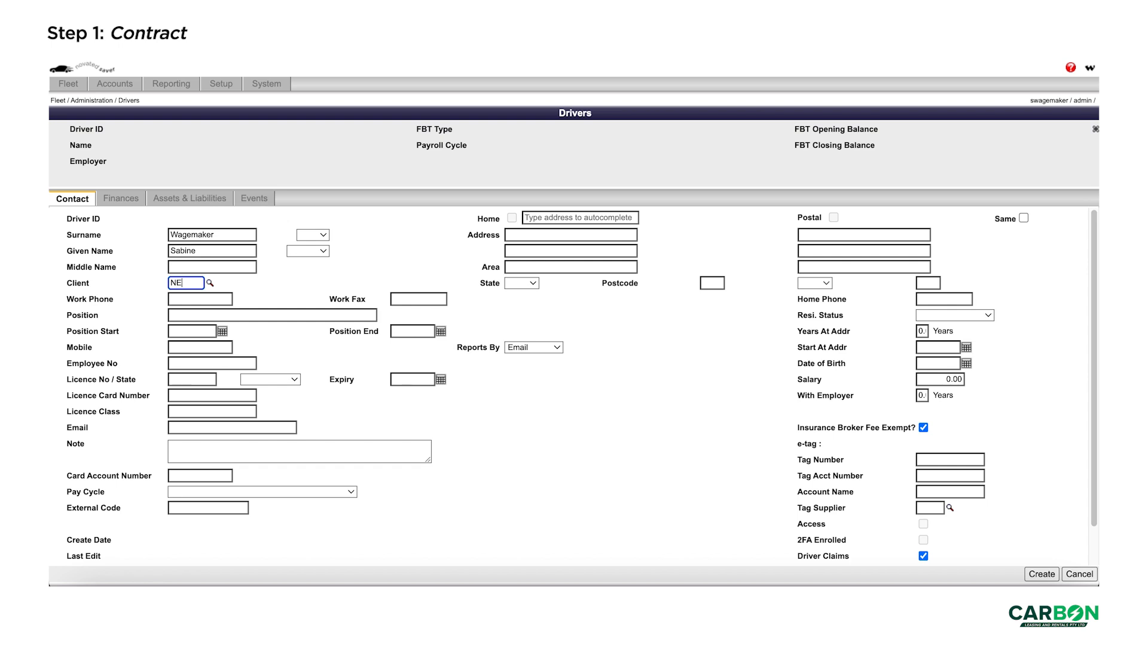
pyautogui.write('1')
pyautogui.press('Tab')
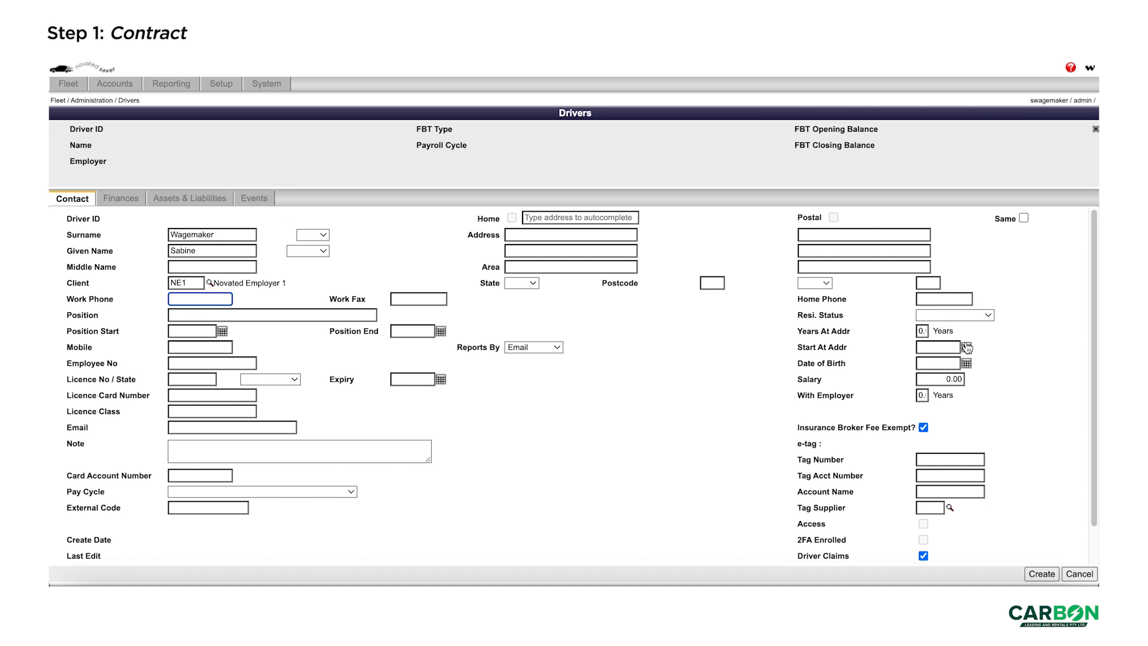
# - Set the driver's salary to 100000 and create the record
pyautogui.click(926, 380)
pyautogui.write('100000')
pyautogui.press('Tab')
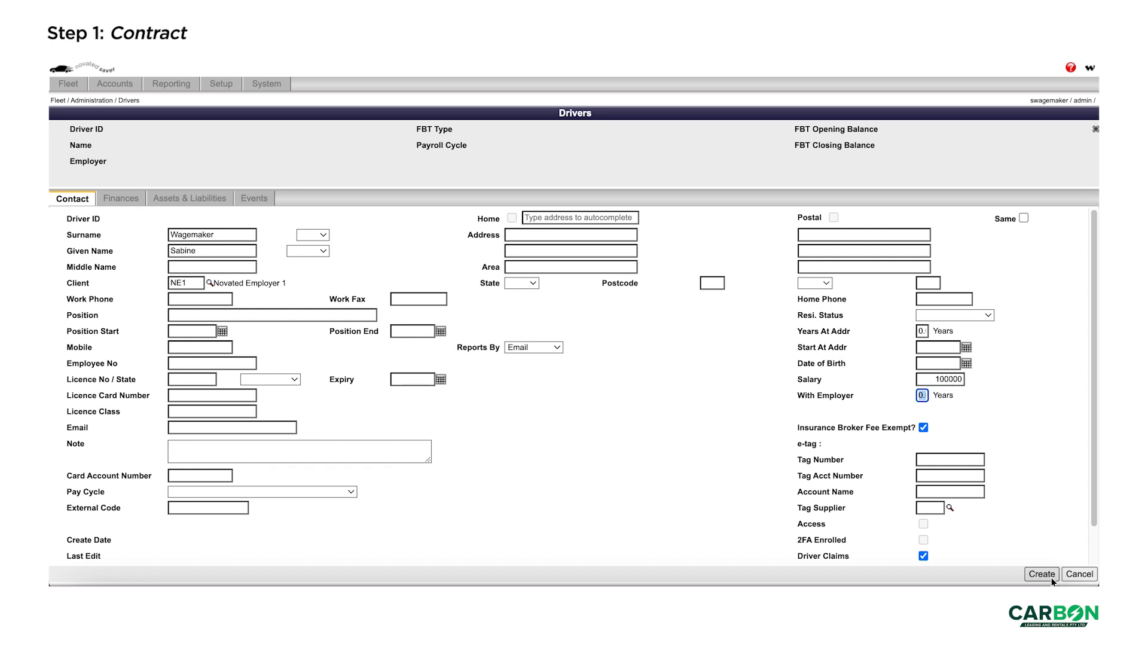
pyautogui.click(1042, 574)
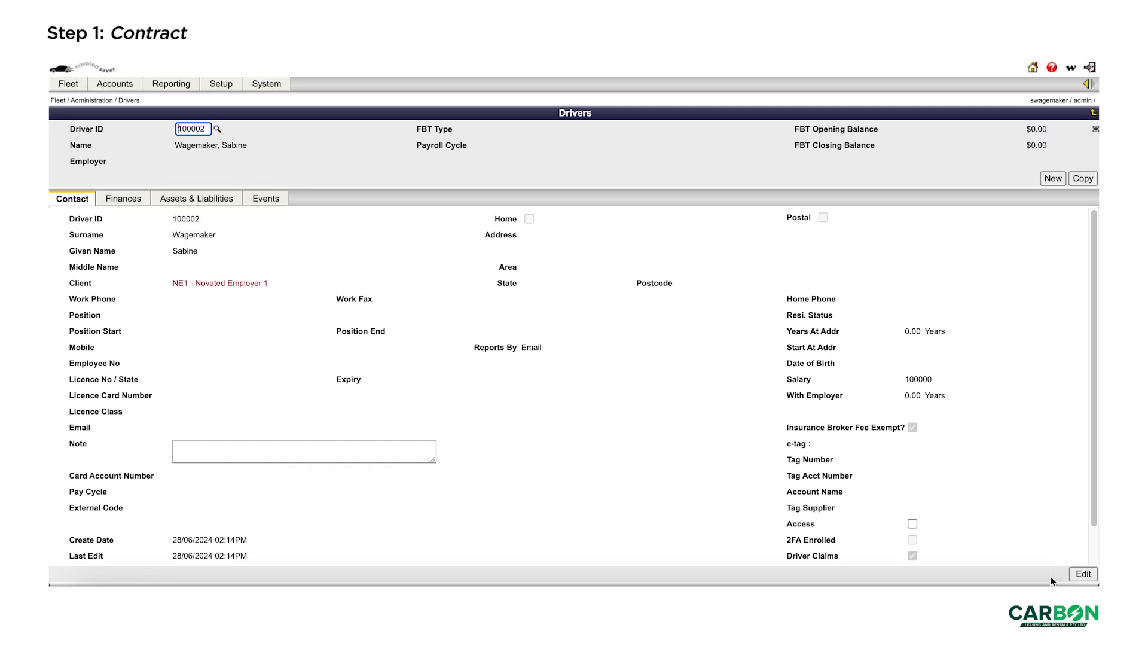
pyautogui.click(67, 83)
pyautogui.moveTo(77, 98)
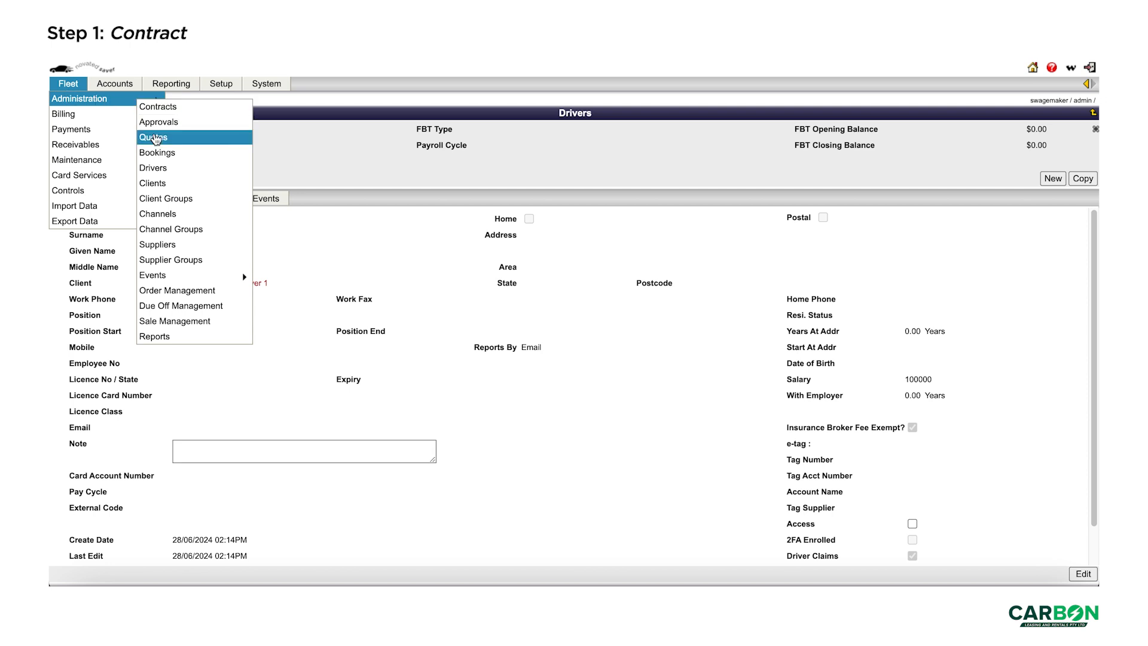
# - On the quotes list, search by driver name 'test', then clear that filter
pyautogui.click(155, 138)
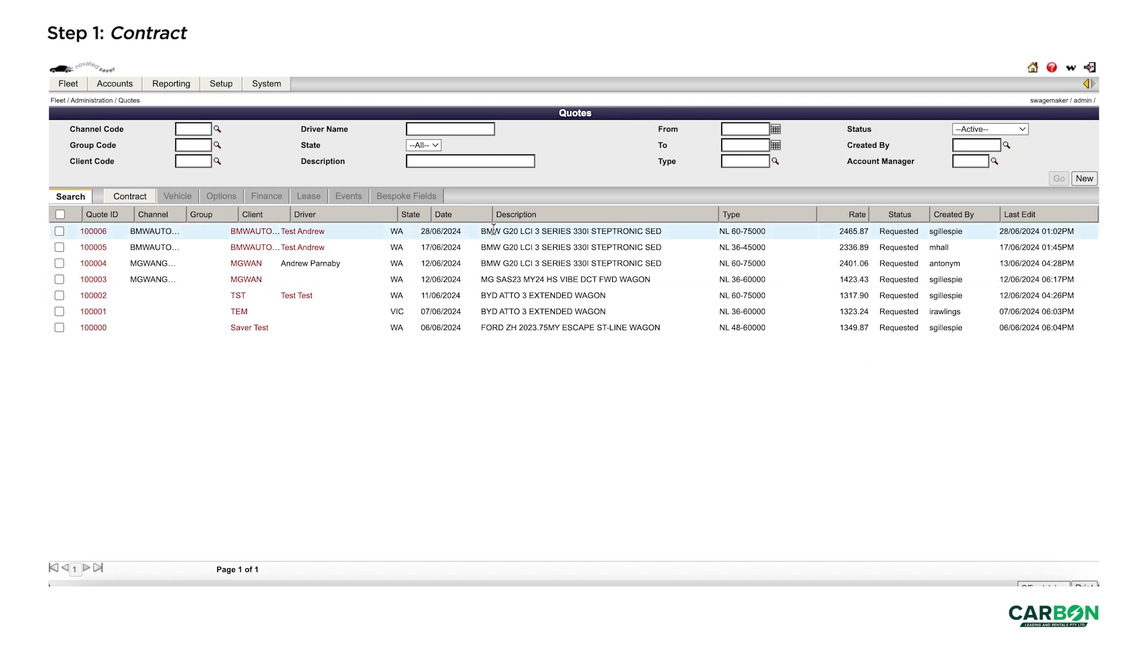
pyautogui.click(426, 130)
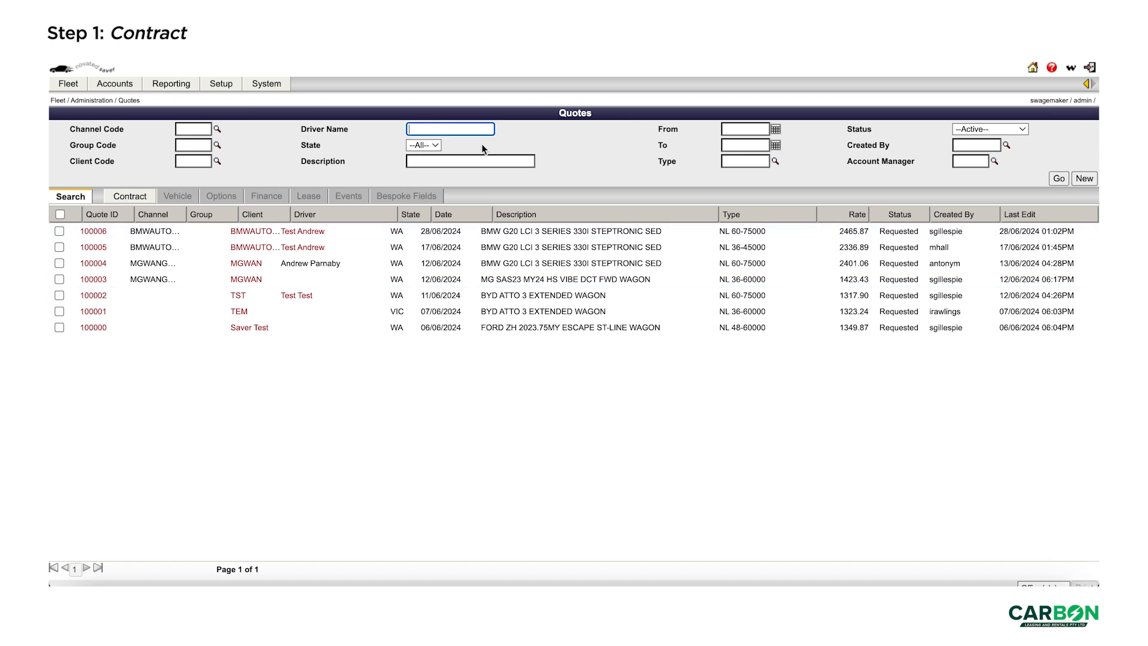
pyautogui.write('test')
pyautogui.click(1059, 183)
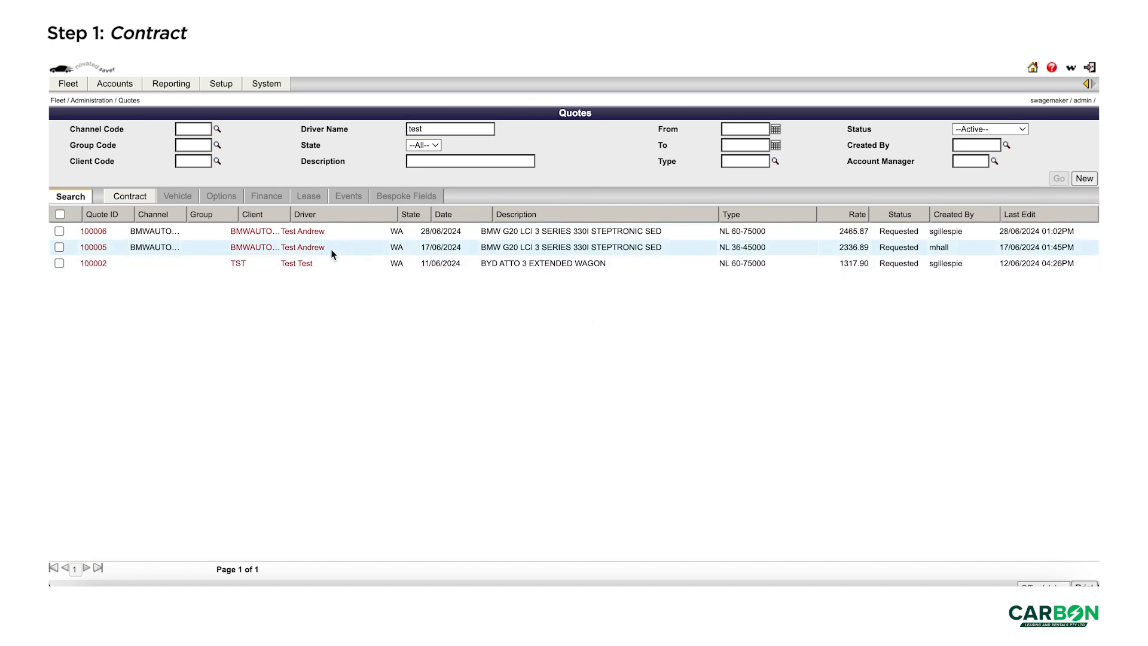
pyautogui.doubleClick(430, 131)
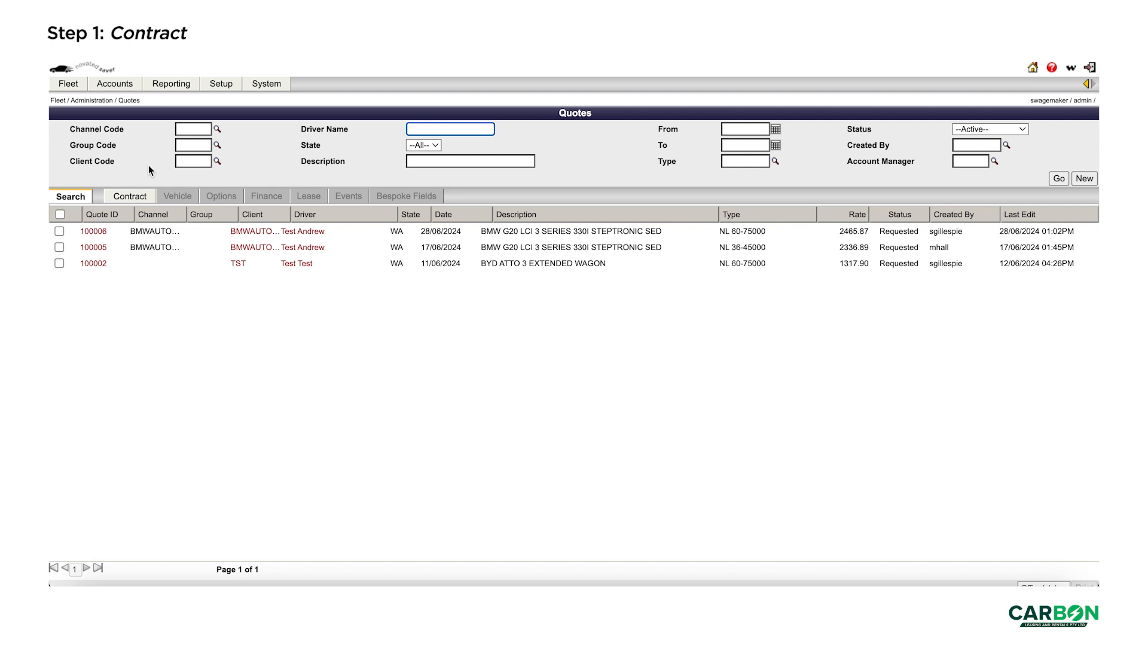
# - Keep the Active status filter and start a new quote
pyautogui.click(1023, 130)
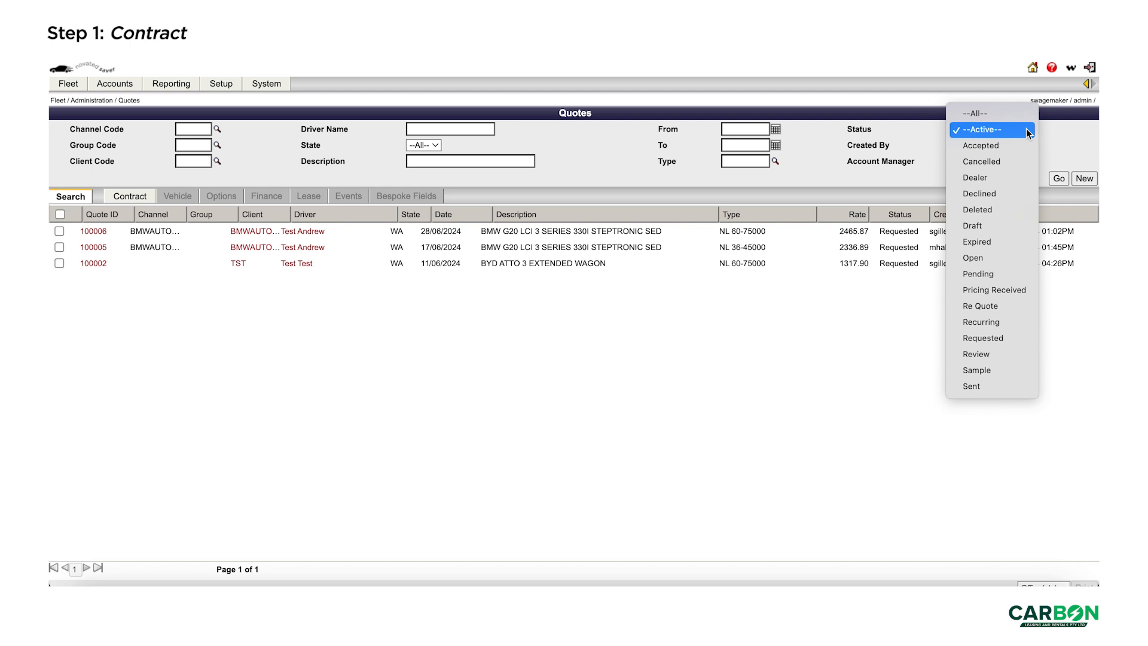
pyautogui.click(1056, 135)
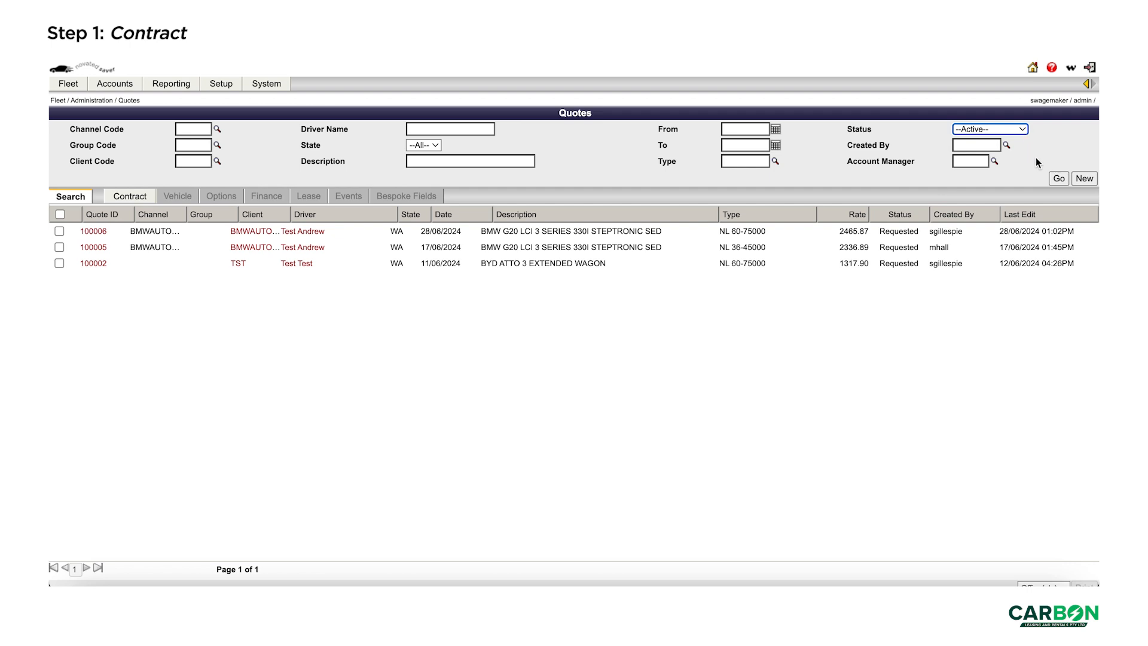
pyautogui.click(1083, 181)
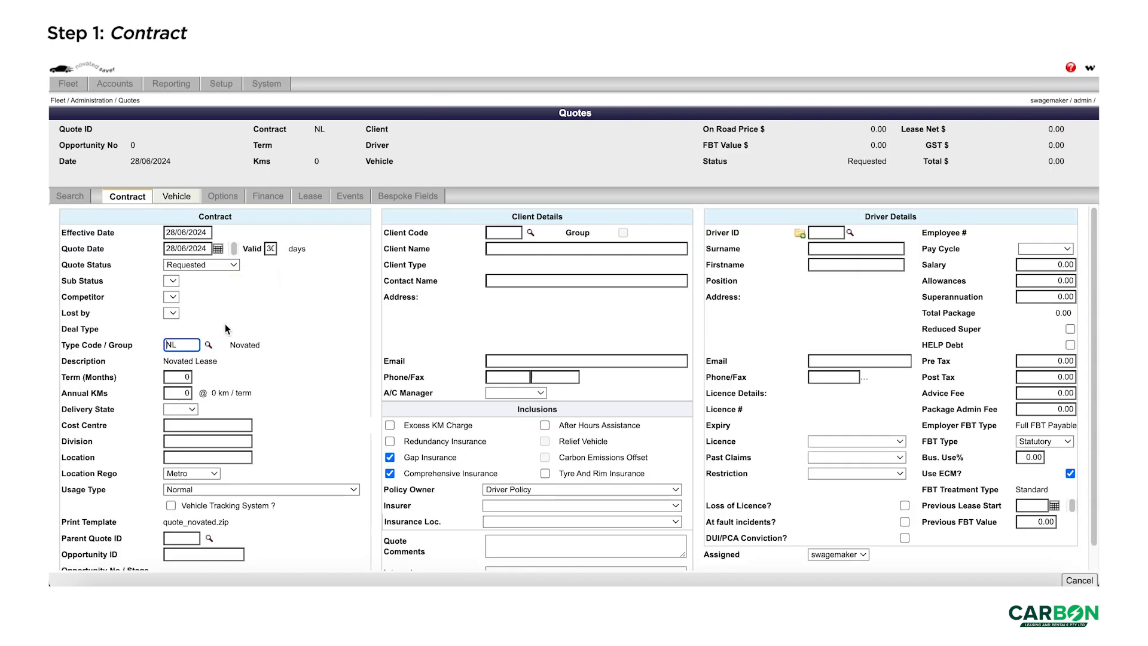
# - Give the quote a 36-month term, 15000 km per year and NSW delivery state
pyautogui.click(208, 235)
pyautogui.click(170, 377)
pyautogui.write('36')
pyautogui.press('Tab')
pyautogui.write('15000')
pyautogui.press('Tab')
pyautogui.press('n')
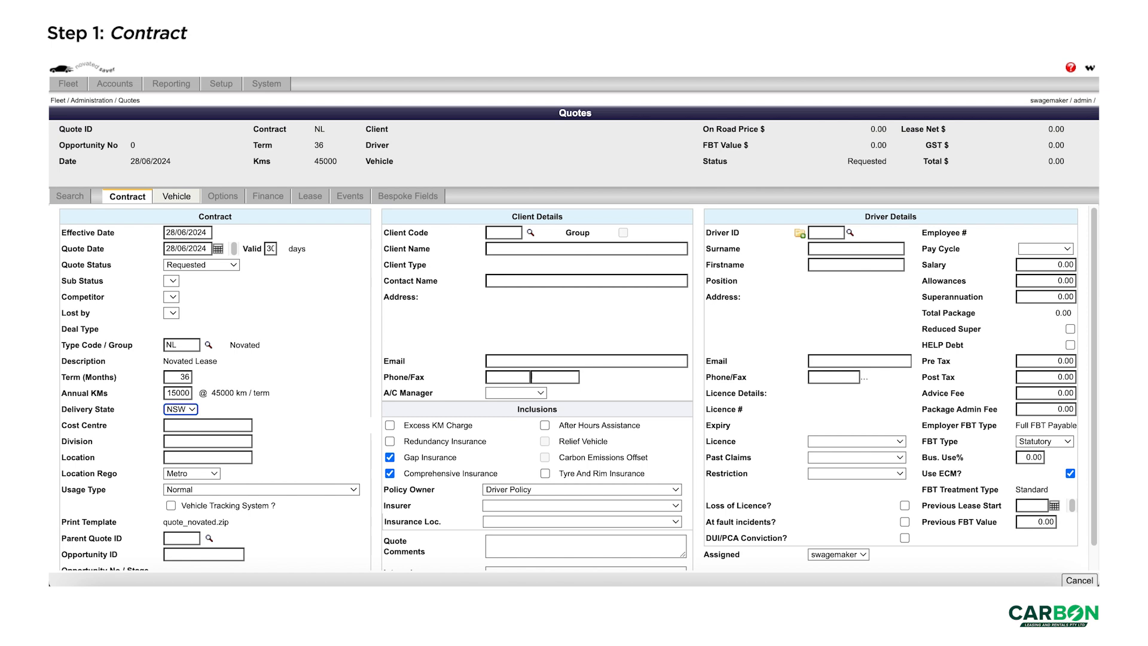
# - Enter client code NE1 (Novated Employer 1), then browse the client lookup and cancel it
pyautogui.click(520, 233)
pyautogui.write('NE1')
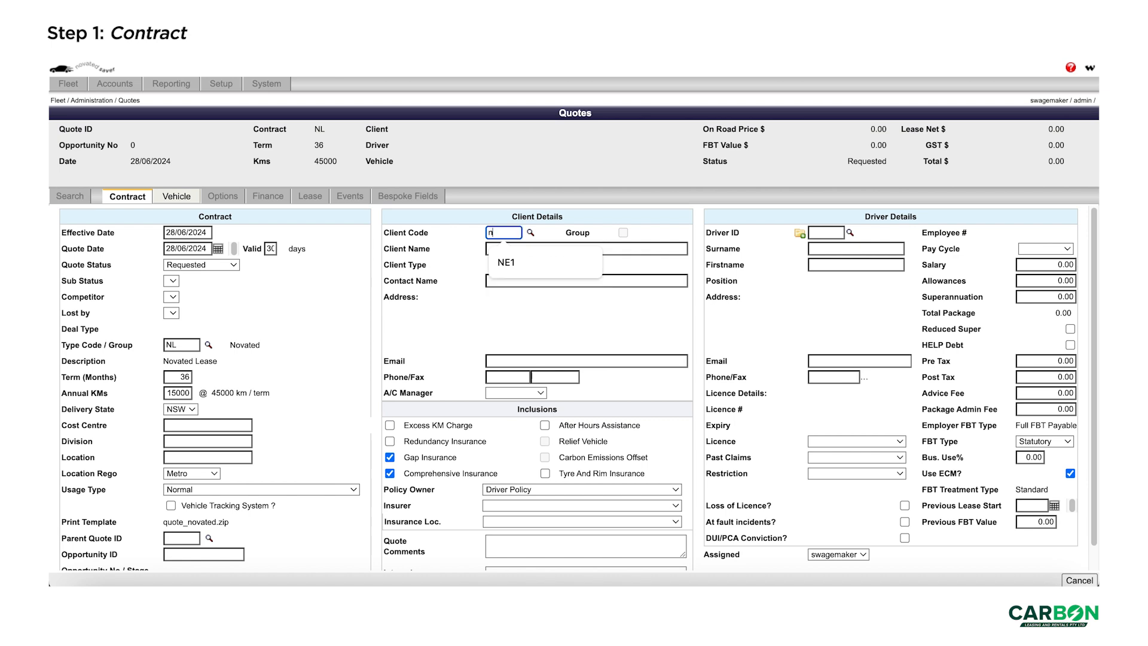
pyautogui.press('Tab')
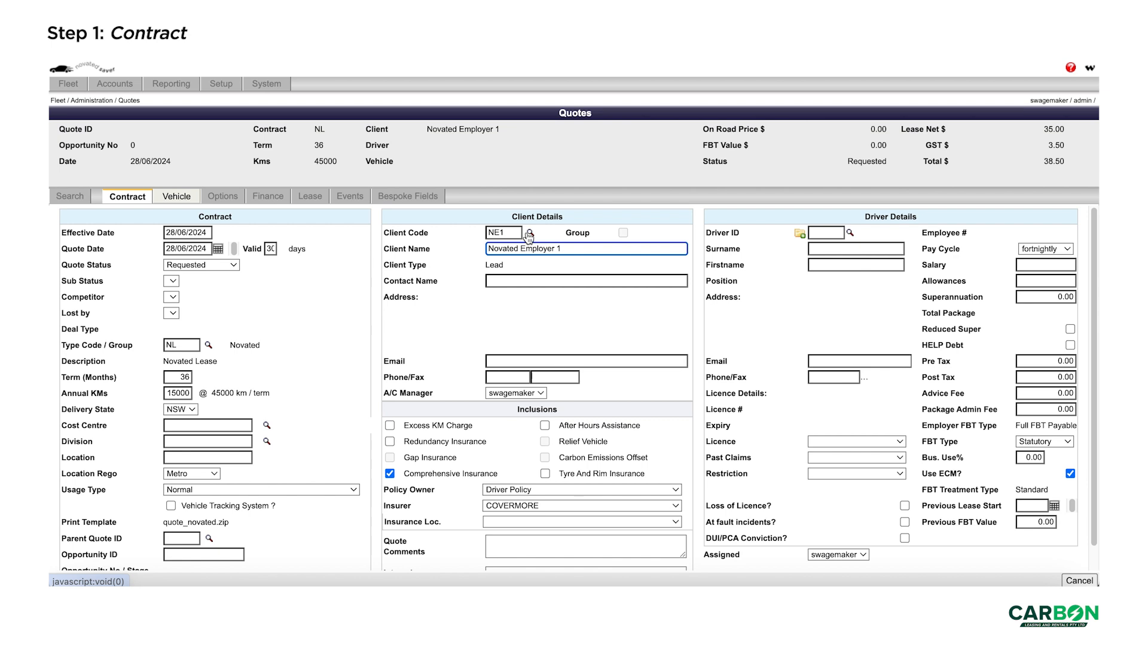
pyautogui.click(529, 234)
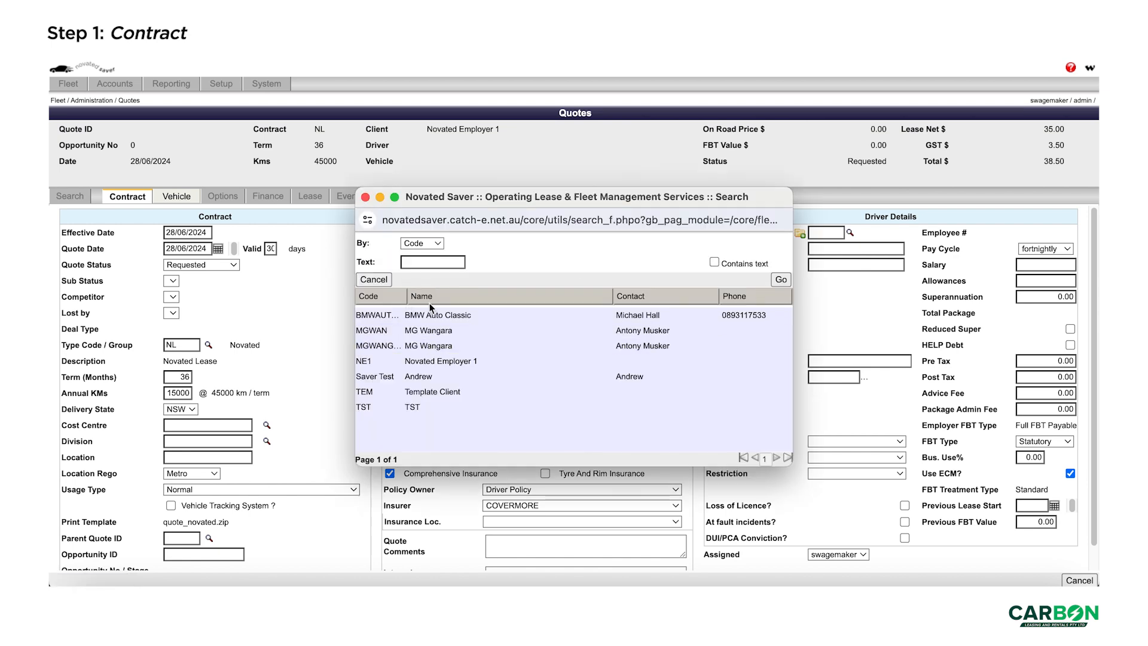
pyautogui.click(430, 247)
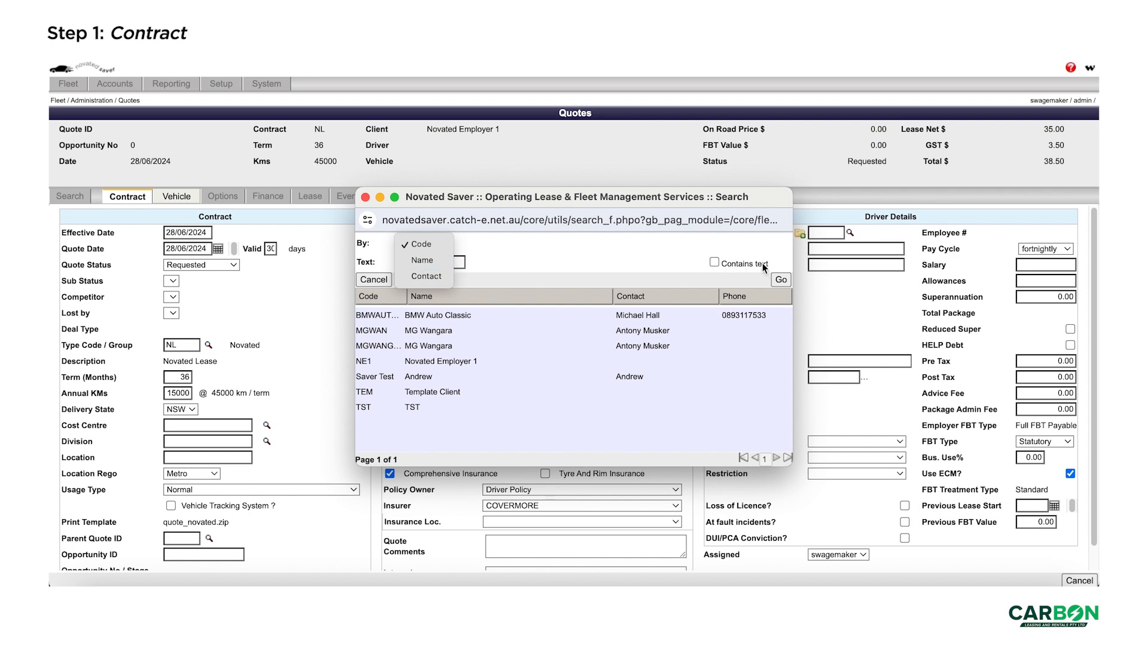
pyautogui.click(380, 276)
pyautogui.click(379, 280)
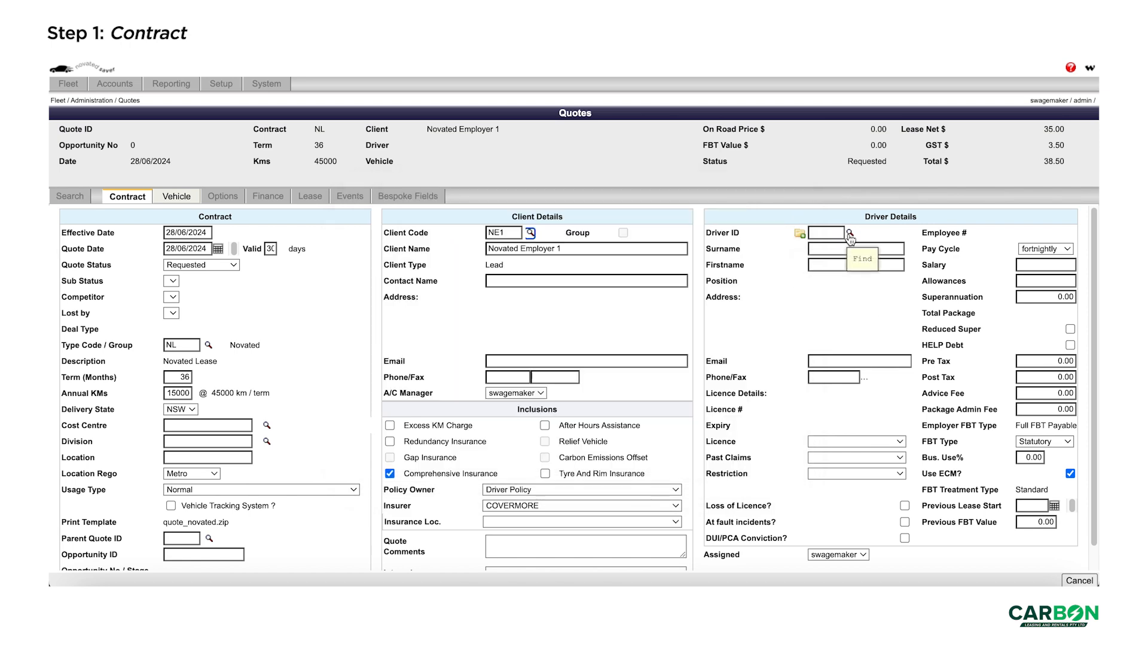
# - Search drivers by Driver ID and attach driver 100002 with its 100000 salary to the quote
pyautogui.click(849, 234)
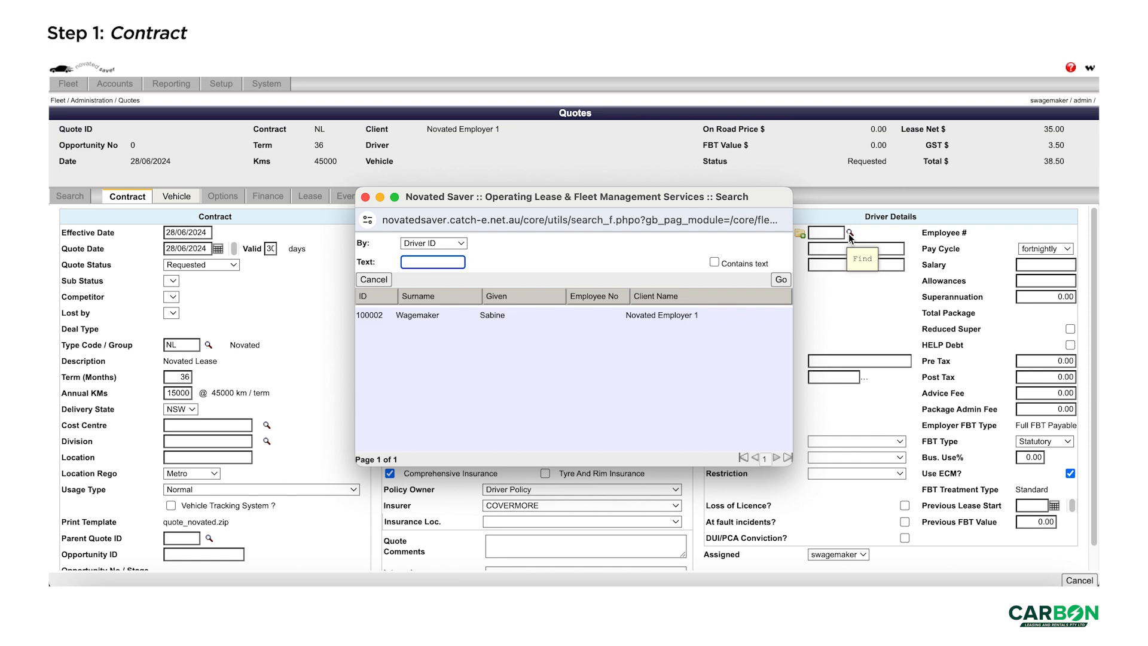
pyautogui.moveTo(687, 201); pyautogui.dragTo(771, 277)
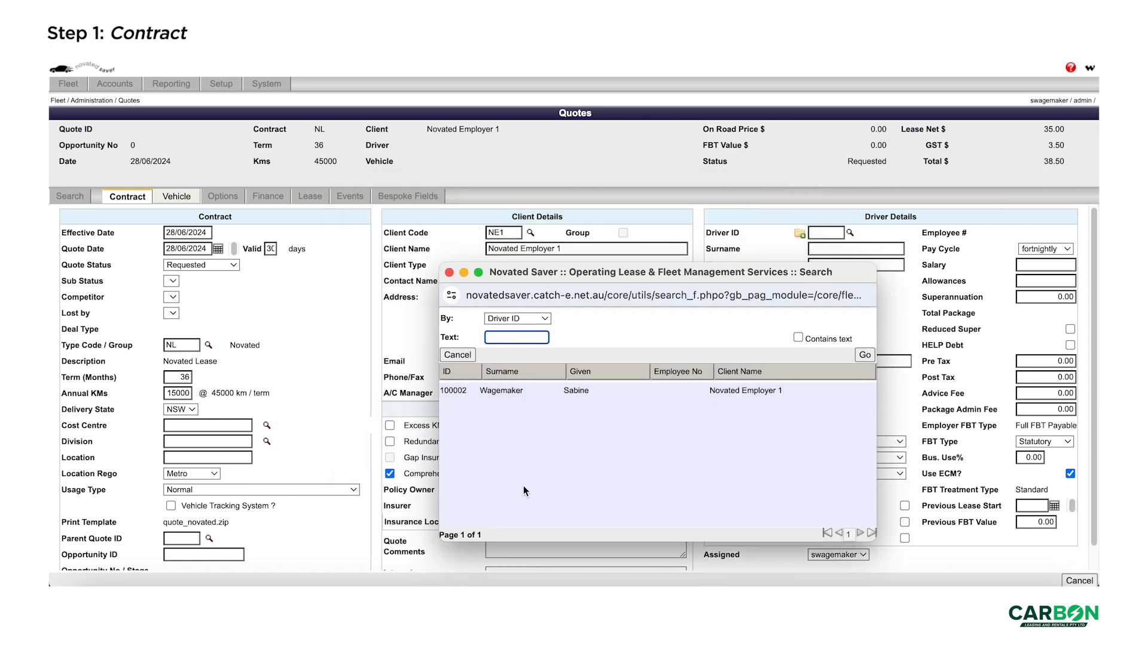
pyautogui.click(524, 319)
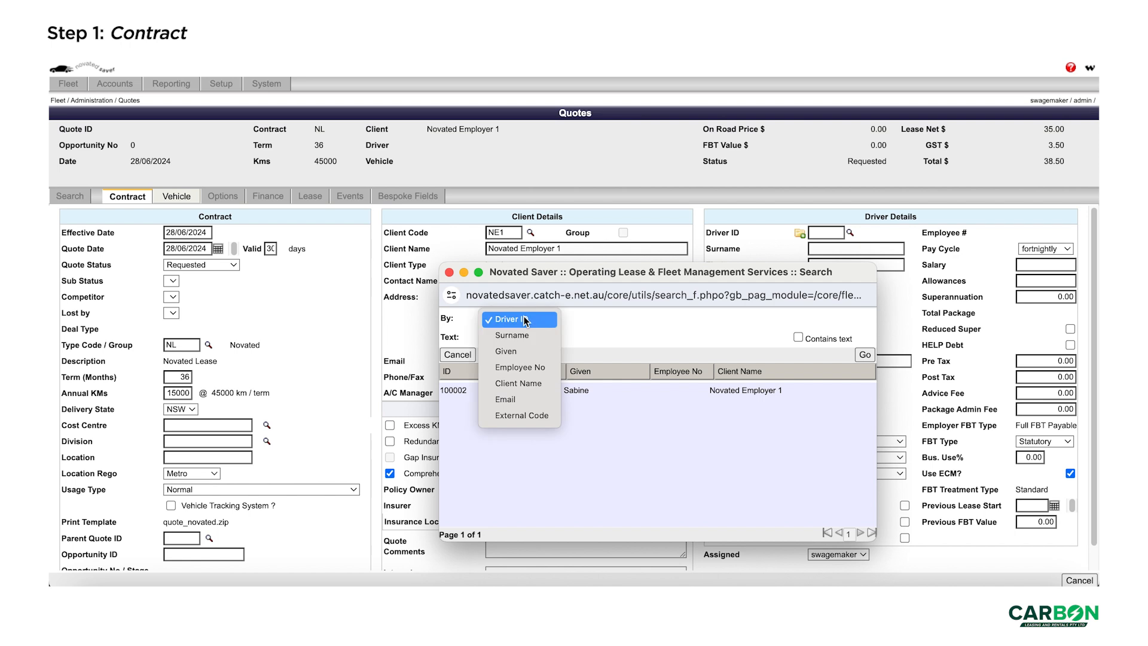
pyautogui.click(710, 460)
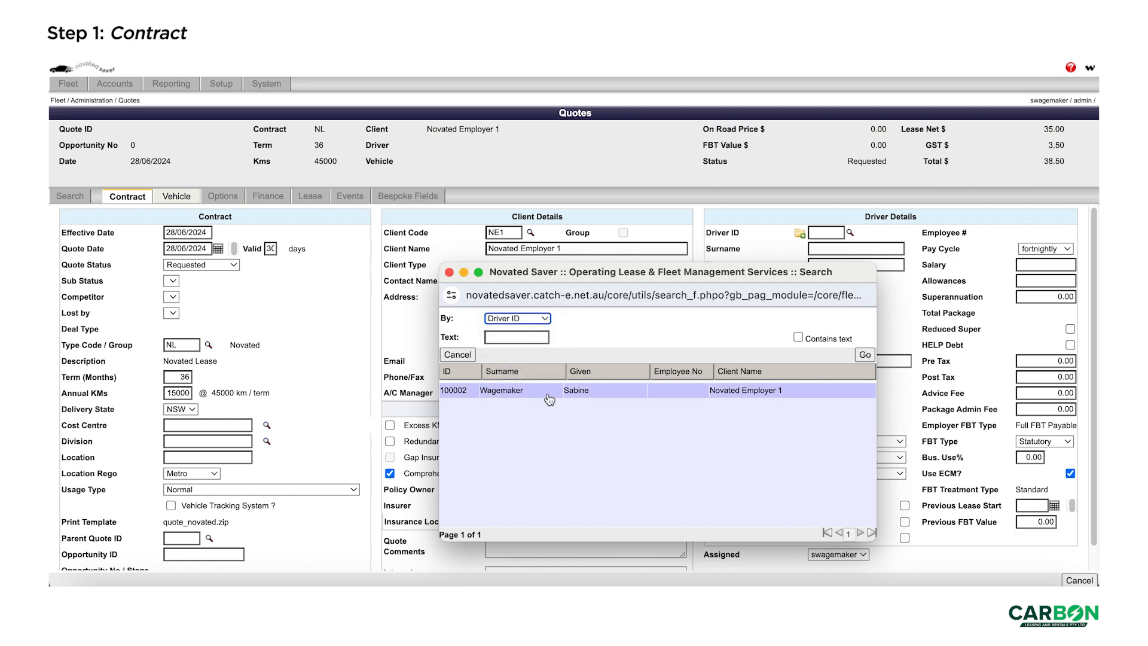
pyautogui.click(548, 389)
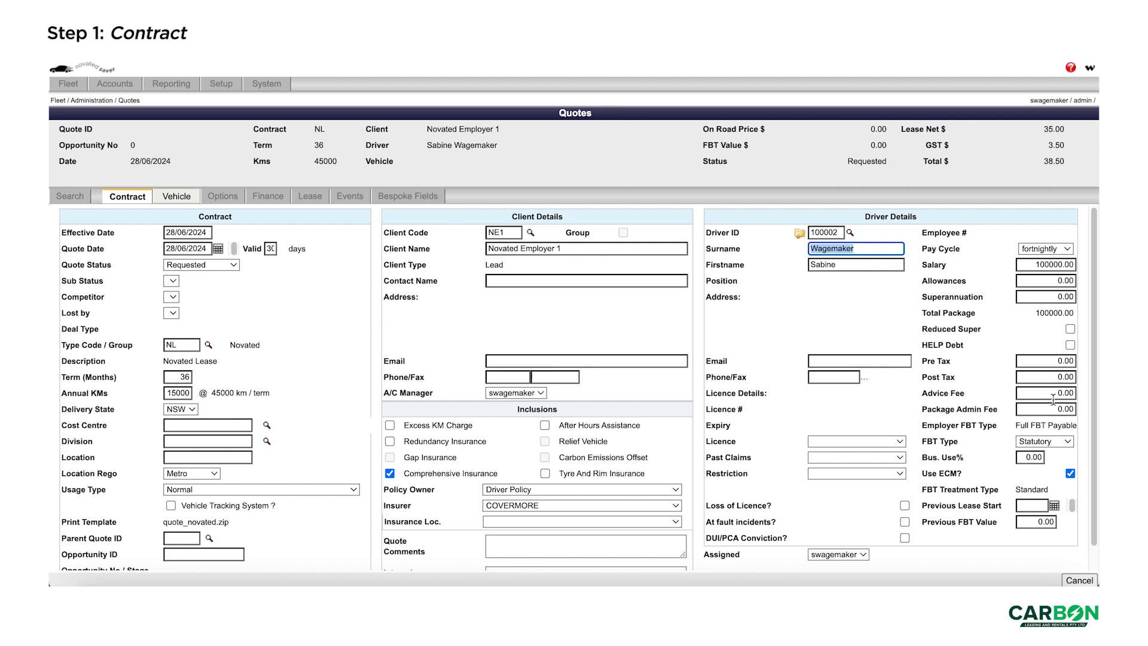
pyautogui.scroll(-1, 1053, 427)
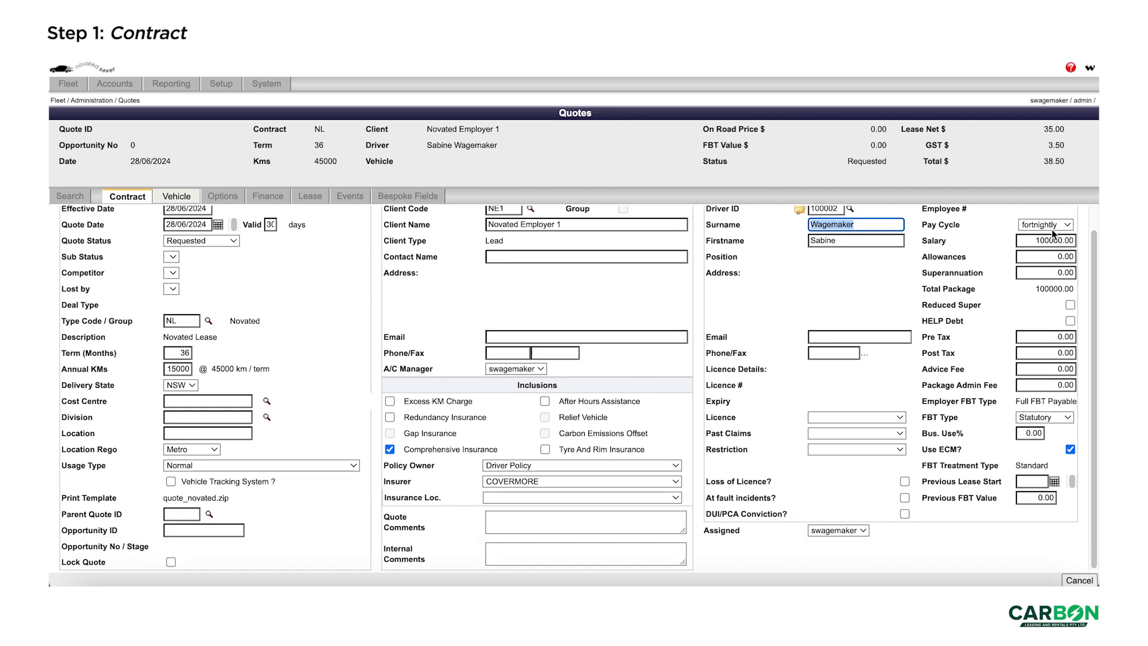
pyautogui.scroll(1, 1034, 240)
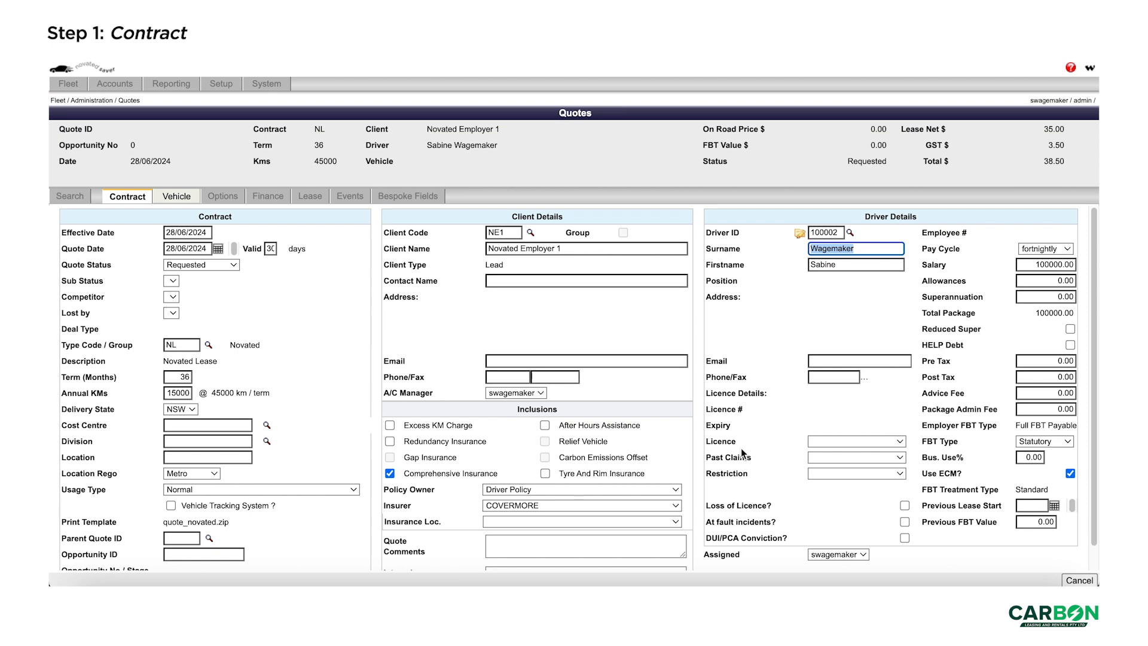
pyautogui.click(896, 365)
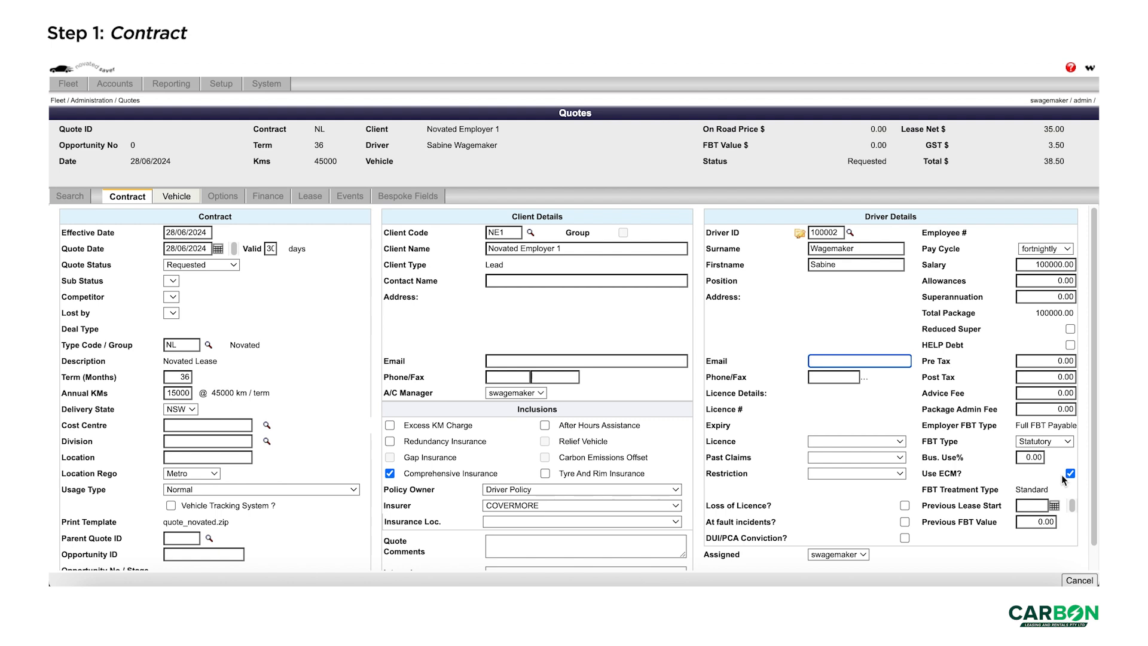
pyautogui.scroll(-2, 575, 350)
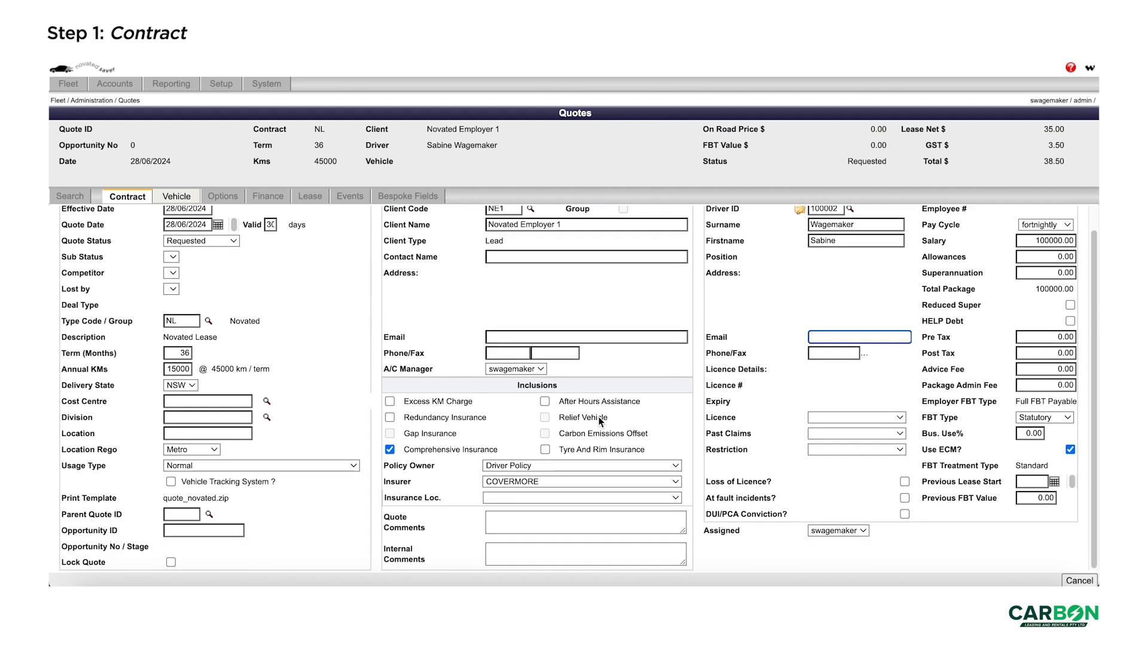
pyautogui.click(540, 482)
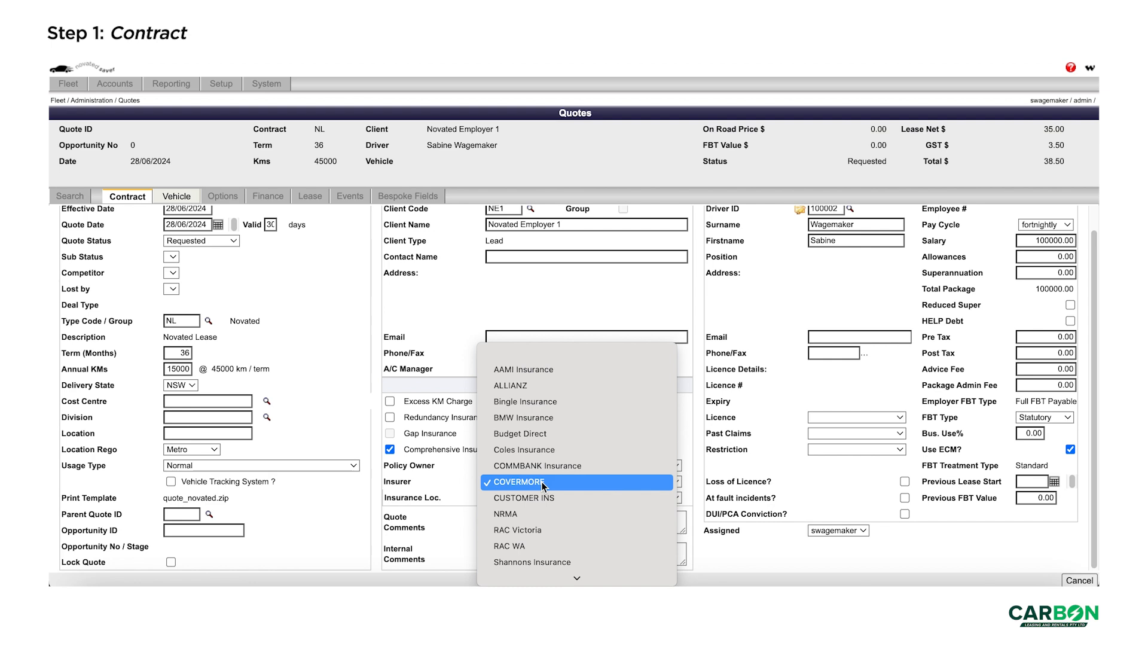
pyautogui.click(540, 482)
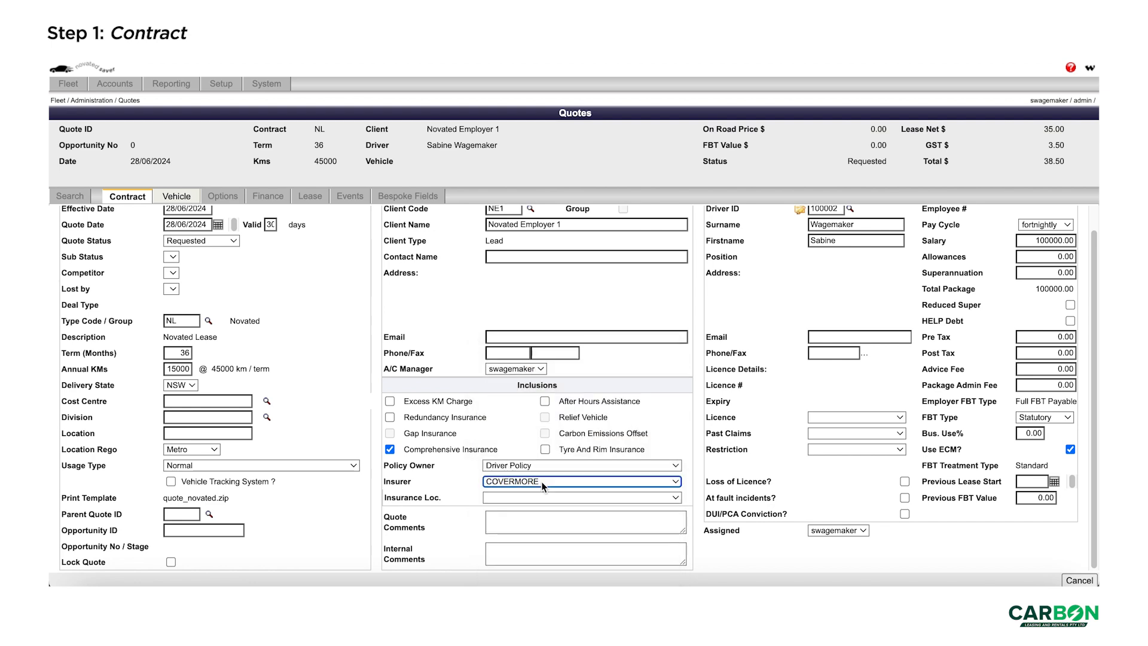
pyautogui.click(546, 483)
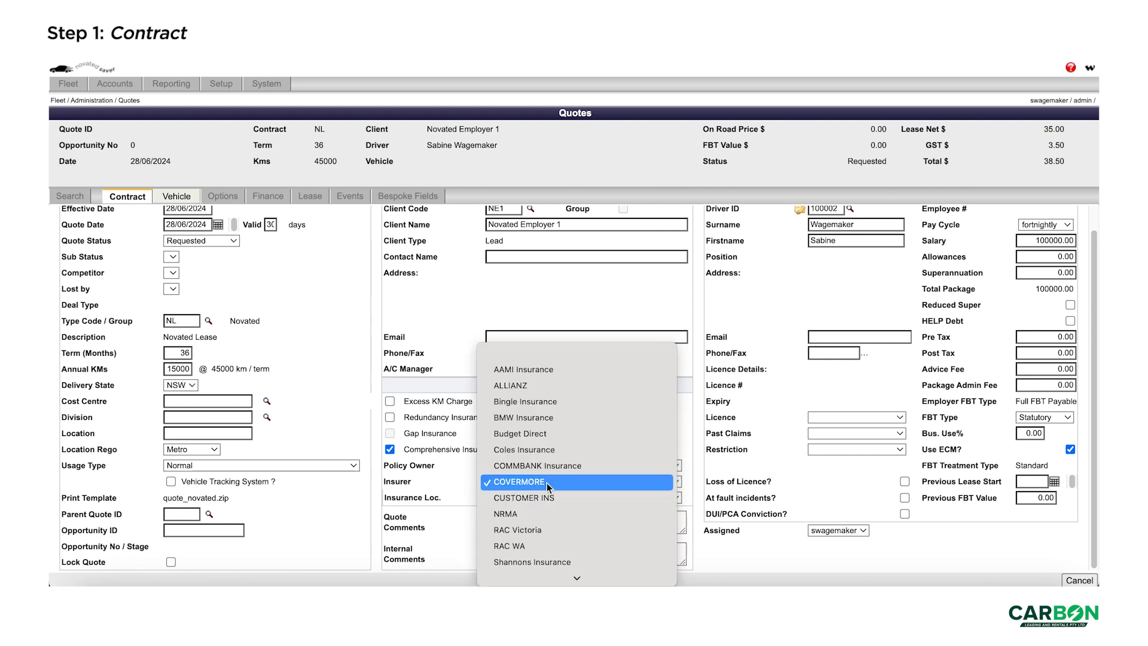
pyautogui.click(547, 482)
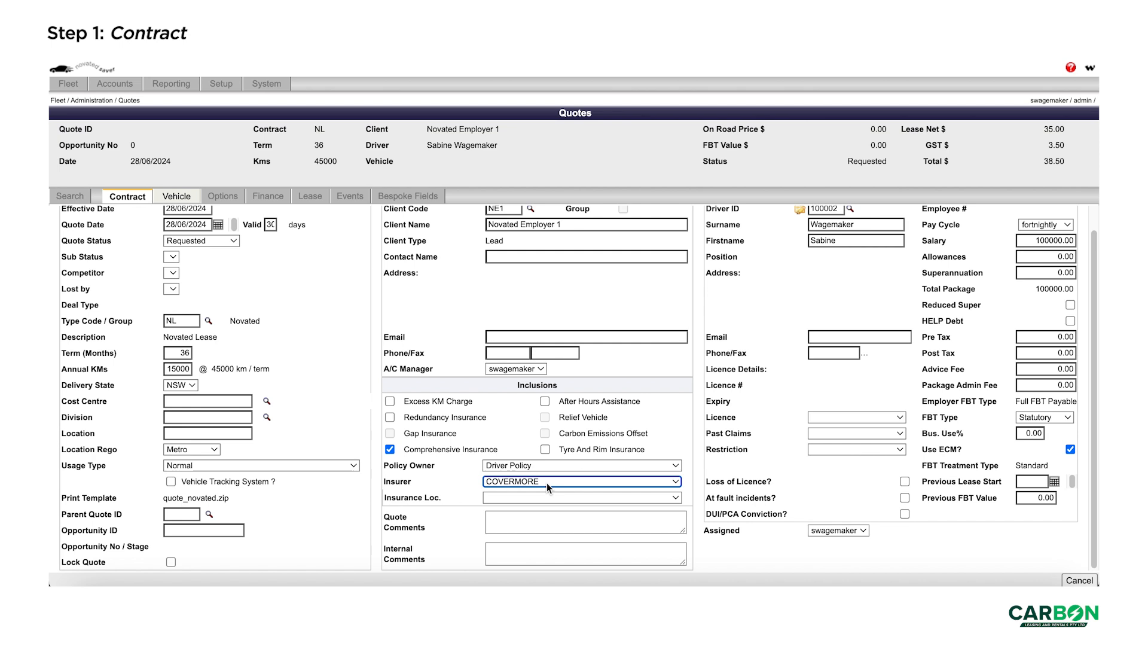
pyautogui.click(922, 558)
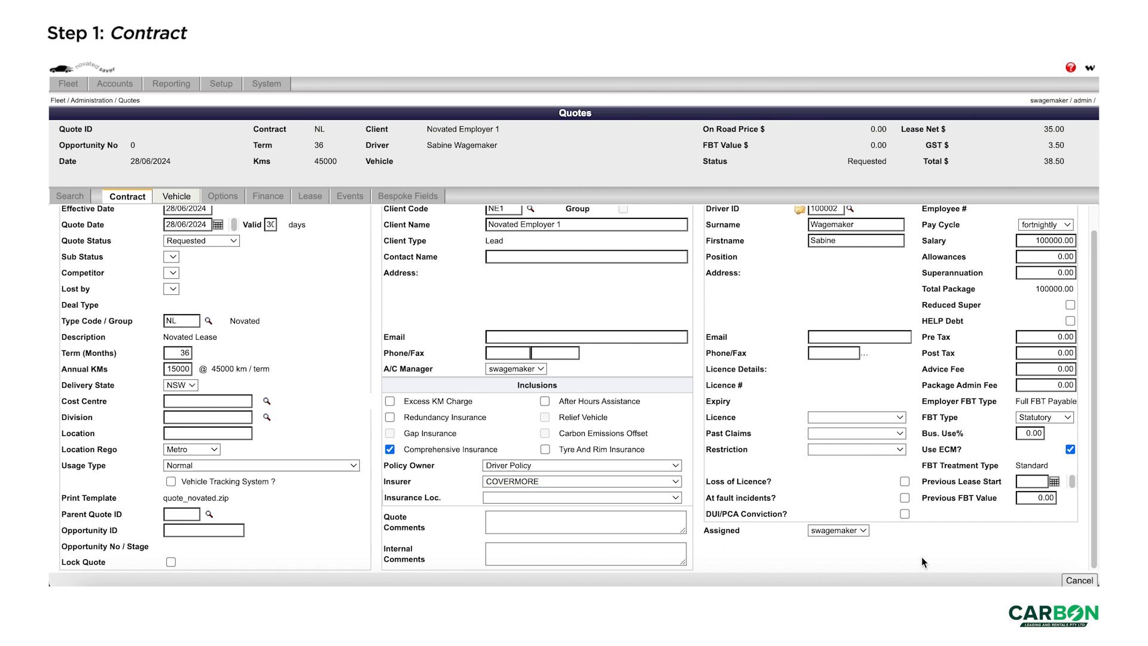